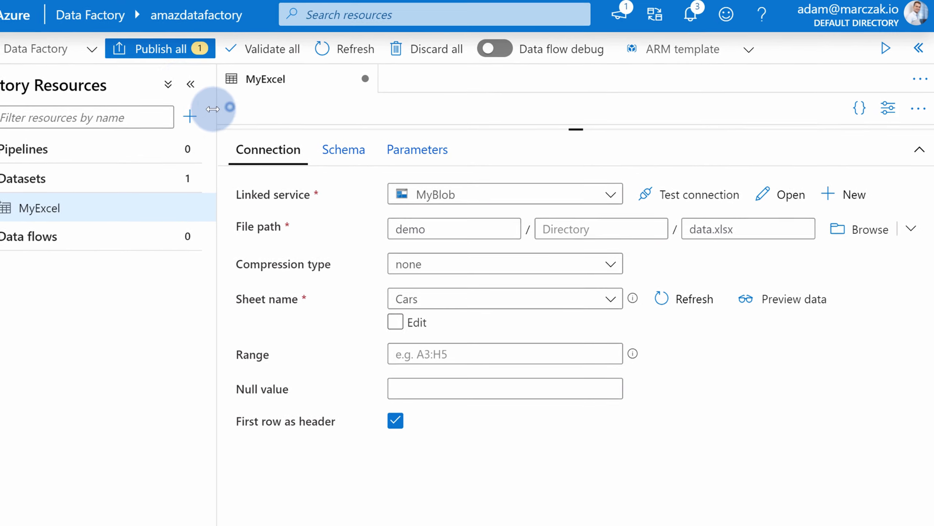
# Make room for the MyExcel dataset settings and preview the data of the Cars sheet
pyautogui.click(179, 87)
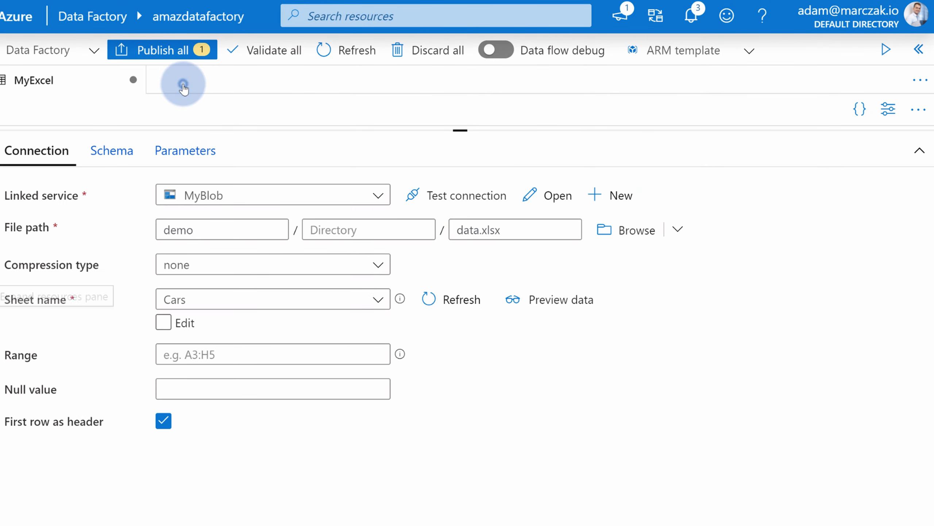
pyautogui.moveTo(460, 129); pyautogui.dragTo(464, 214)
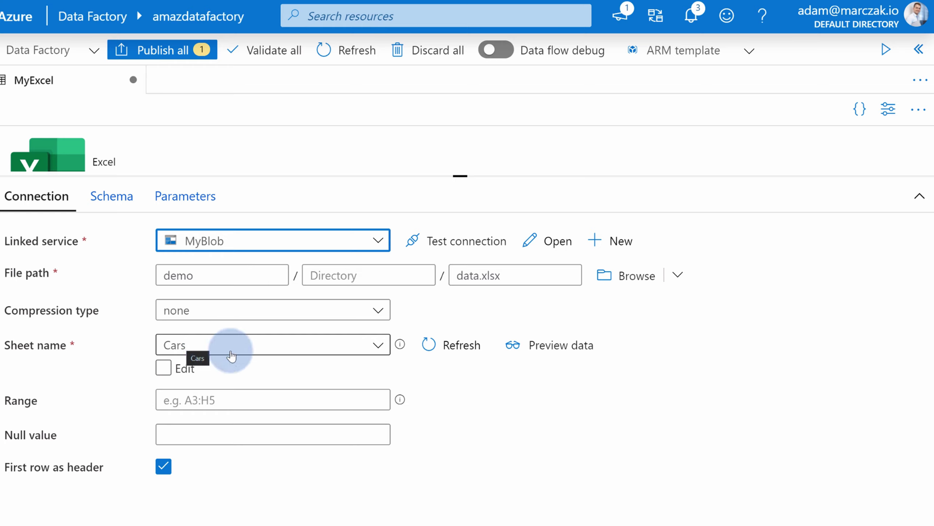
pyautogui.click(555, 351)
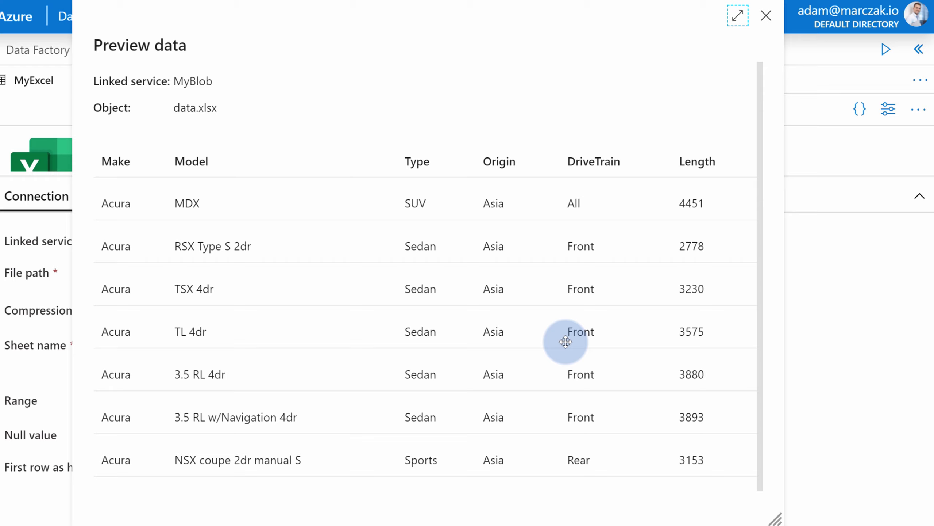
pyautogui.click(766, 15)
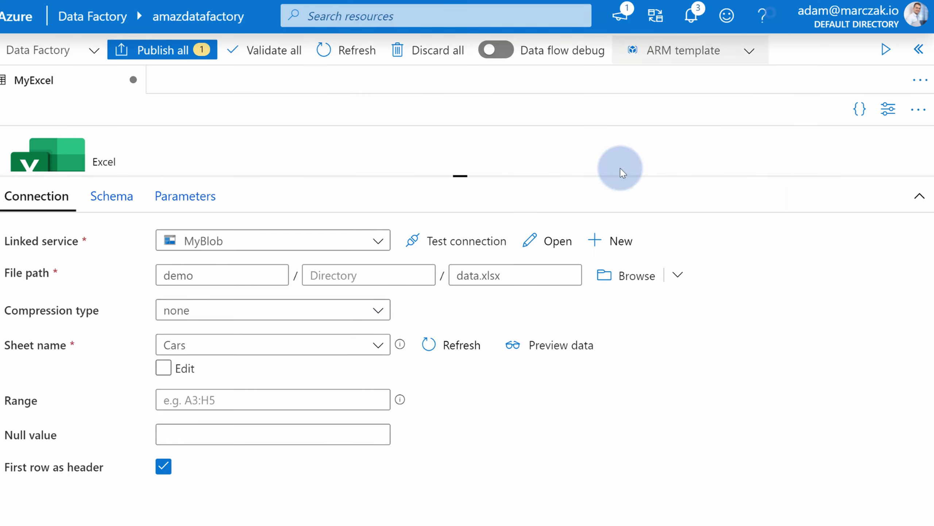
# Switch the MyExcel dataset to the Movies sheet and preview its data
pyautogui.click(320, 354)
pyautogui.click(222, 452)
pyautogui.click(548, 352)
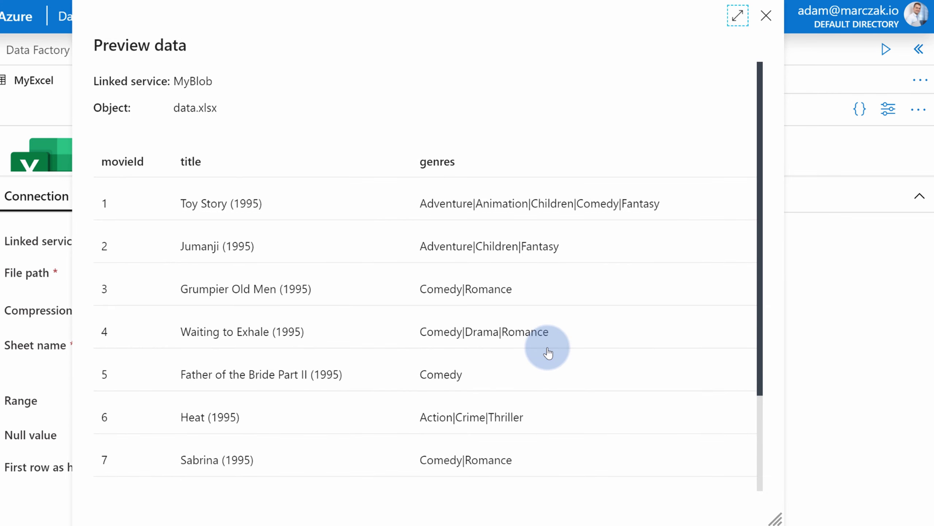
pyautogui.click(765, 15)
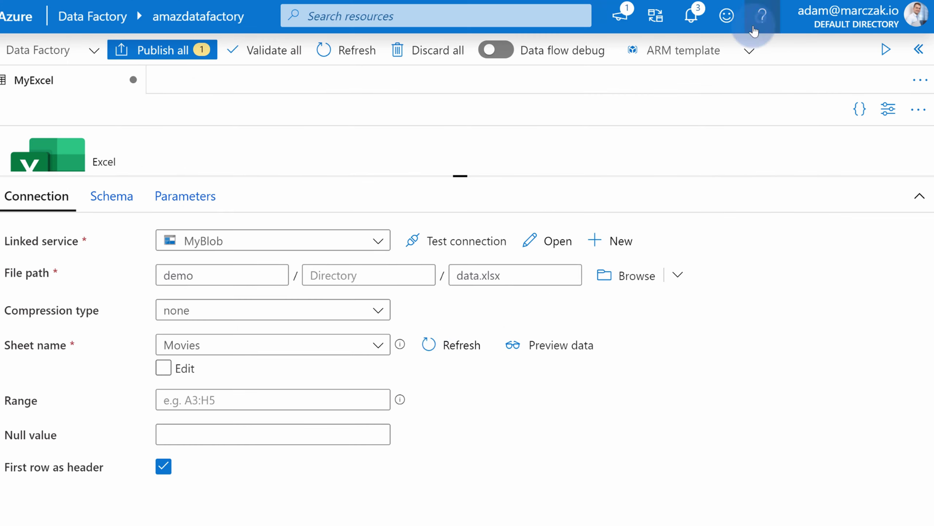
# Set the MyExcel dataset's sheet to Persons and preview its rows, including the end of the table
pyautogui.click(332, 344)
pyautogui.click(243, 484)
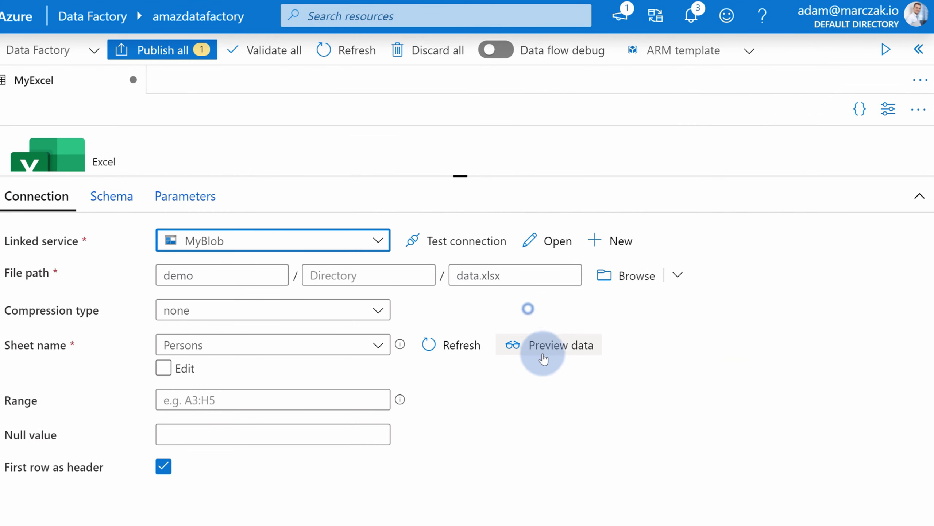
pyautogui.click(543, 357)
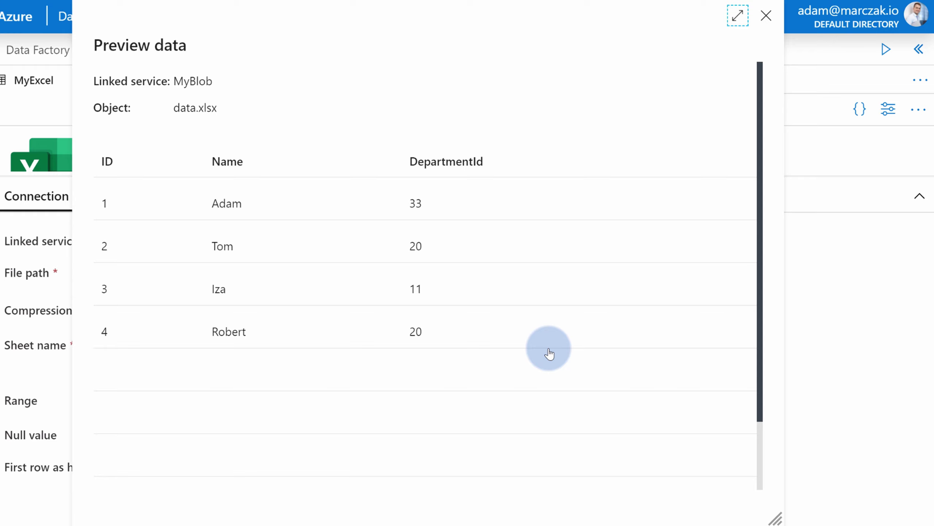
pyautogui.scroll(-2, 544, 347)
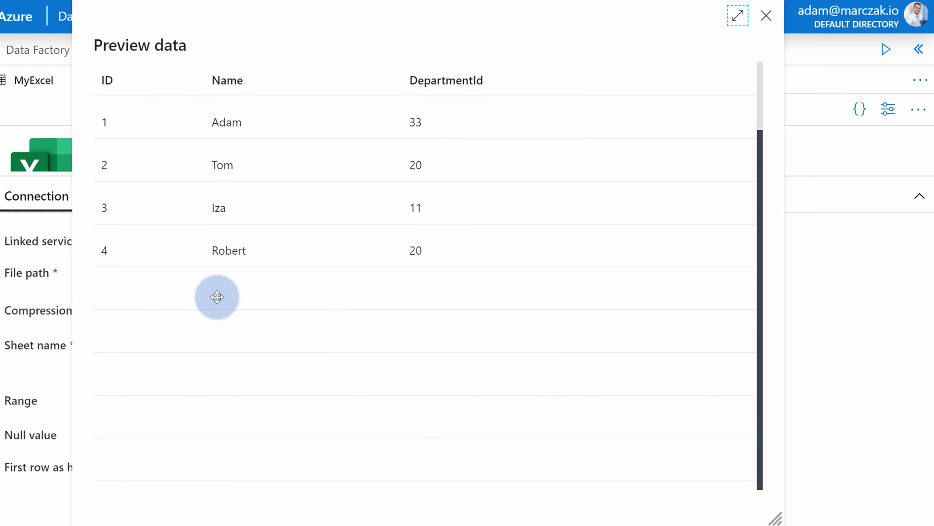
pyautogui.scroll(2, 576, 237)
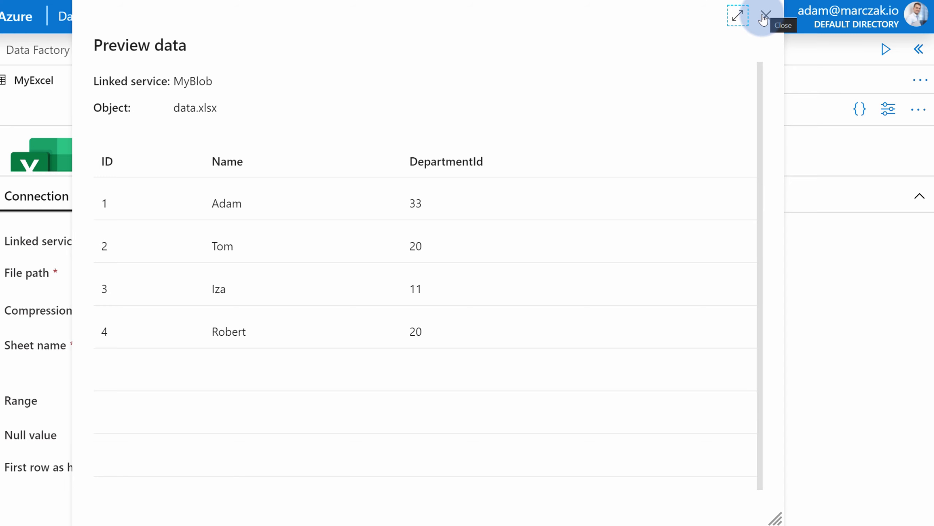
pyautogui.scroll(-1, 642, 142)
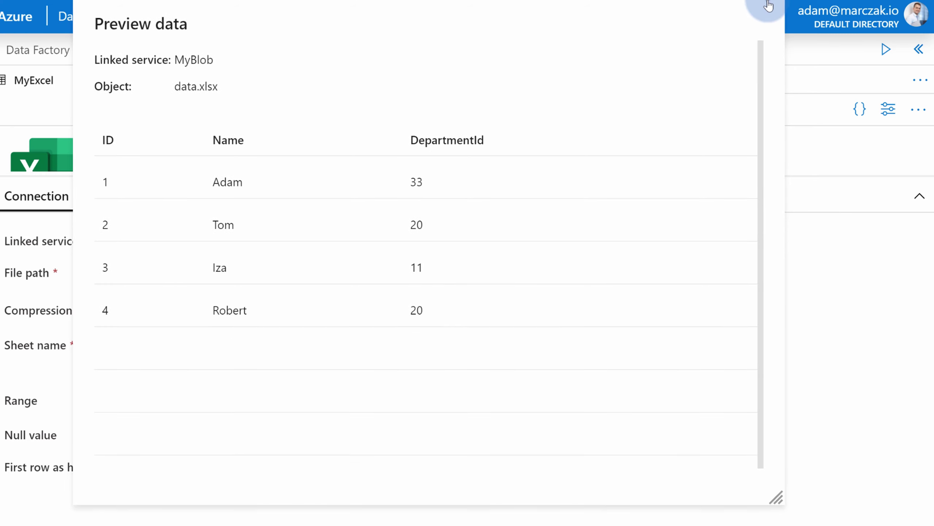
pyautogui.click(768, 6)
# Check the cell extent of the ID, Name and DepartmentId table in the Excel workbook and set the dataset's range to C9:E13
pyautogui.click(212, 405)
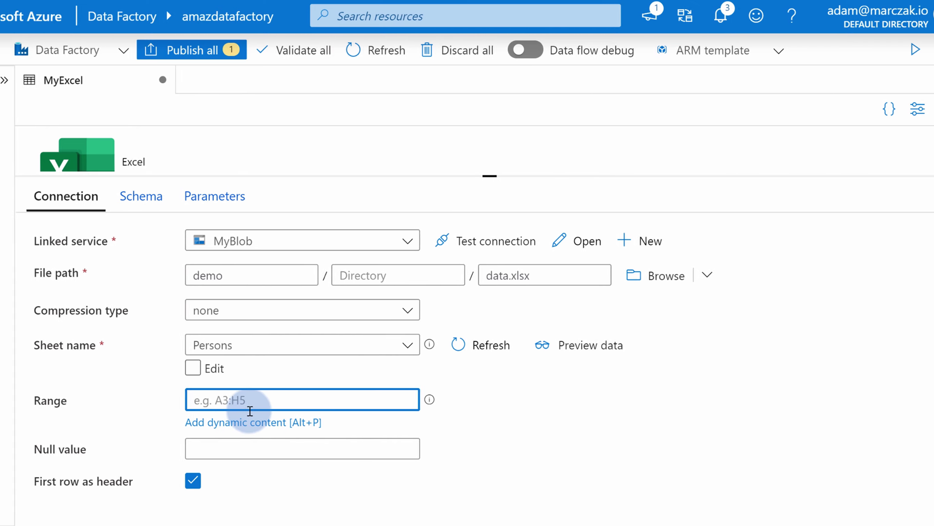
pyautogui.hotkey('alt', 'Tab')
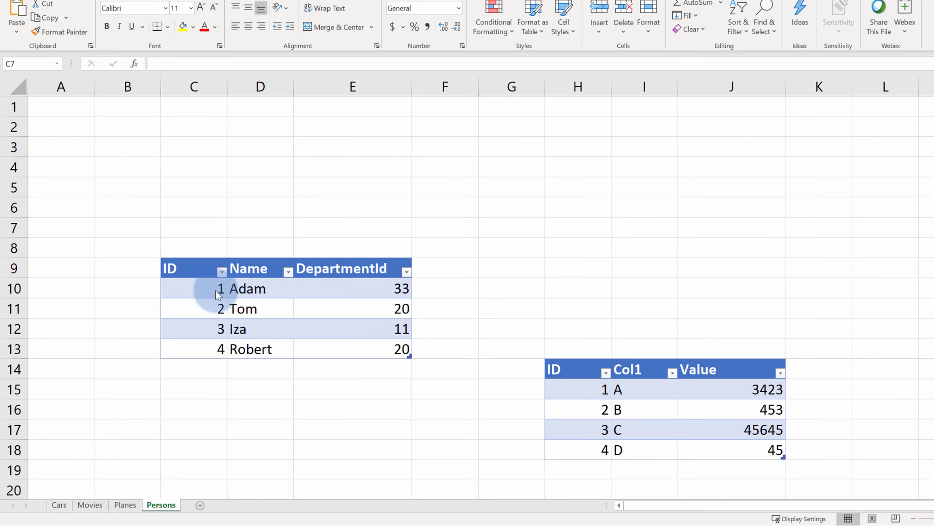
pyautogui.click(186, 267)
pyautogui.click(379, 350)
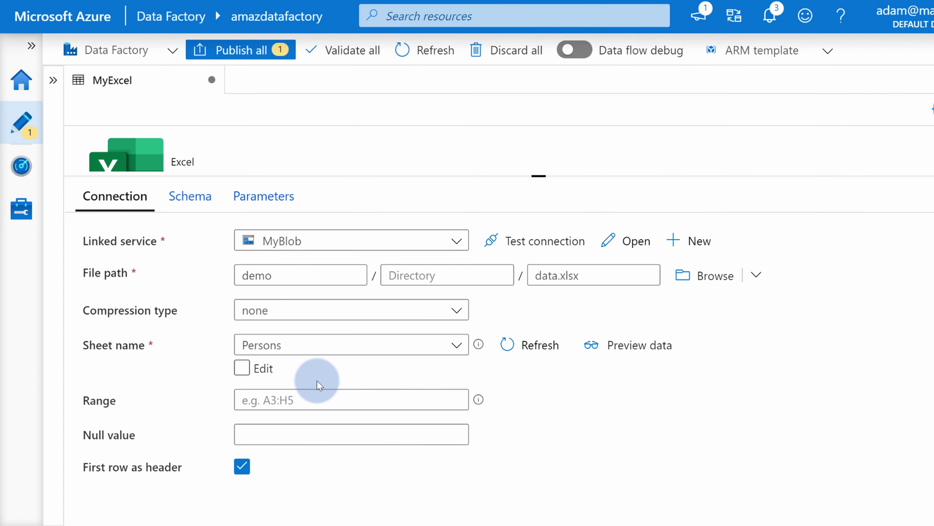
pyautogui.click(319, 395)
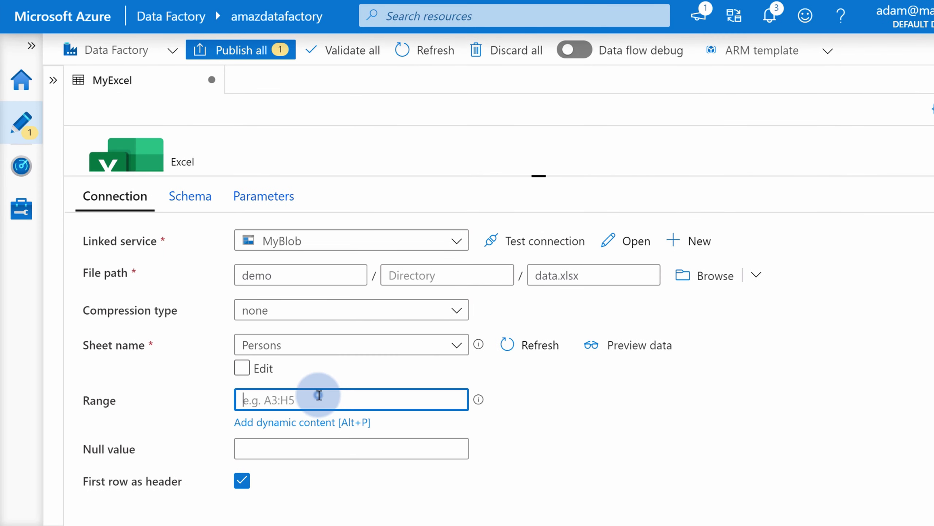
pyautogui.write('C9:E13')
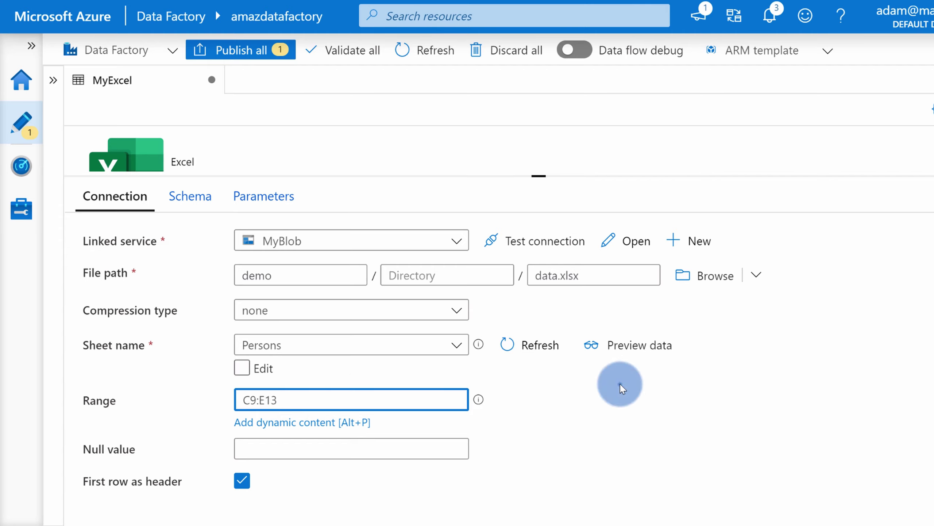
# Preview the MyExcel dataset's data with the restricted cell range applied
pyautogui.click(634, 346)
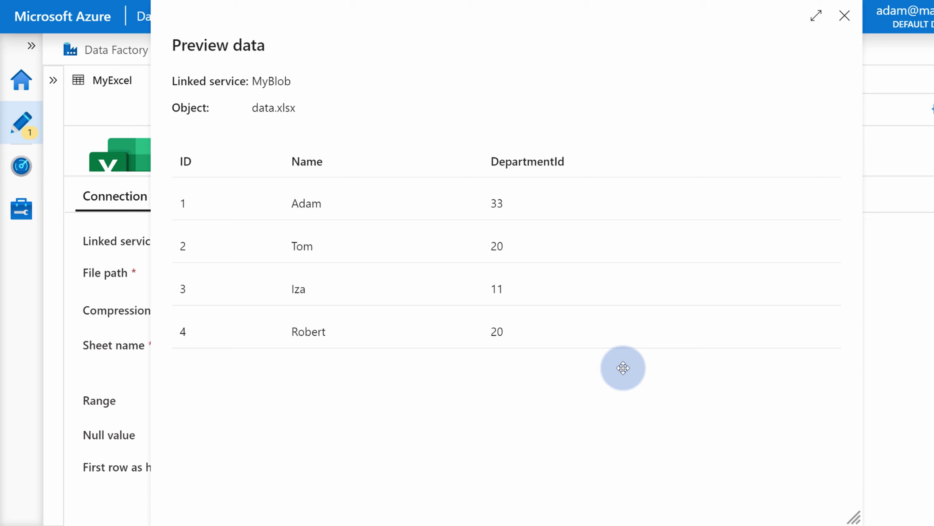
pyautogui.click(844, 16)
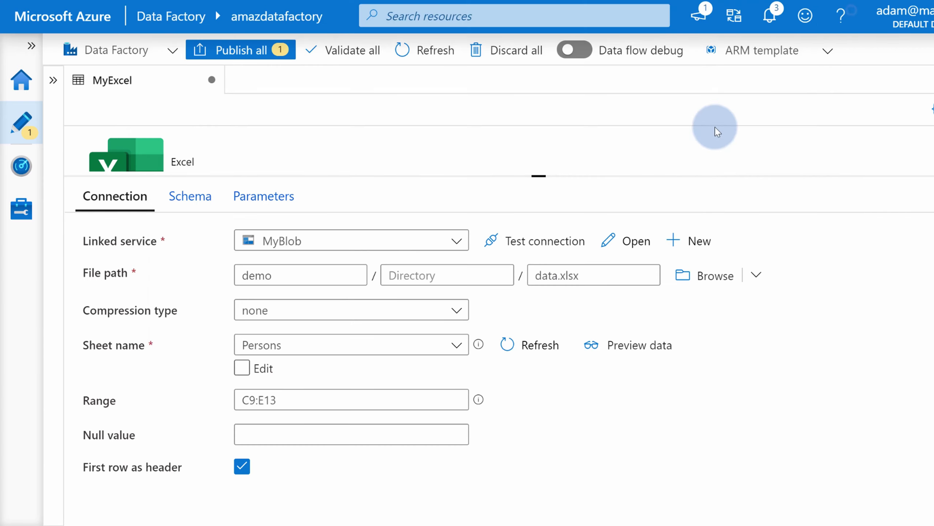
pyautogui.click(674, 180)
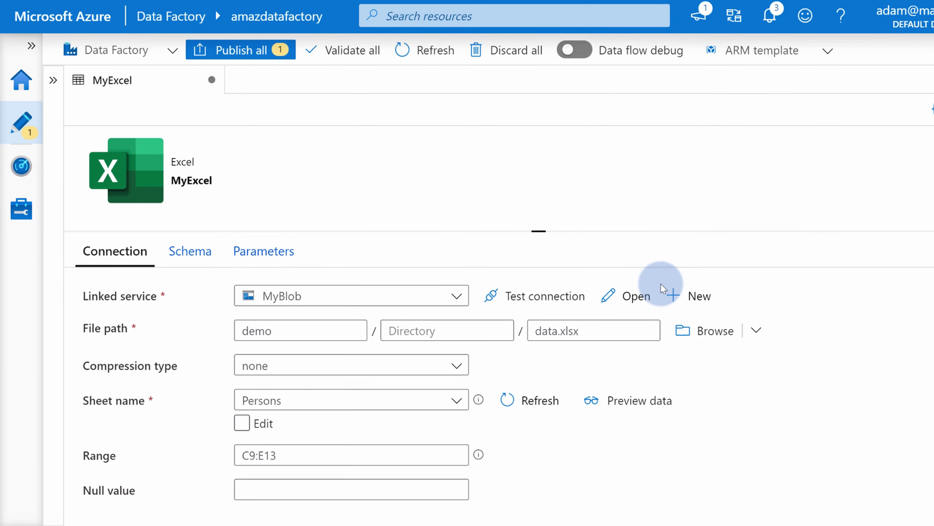
# Create a new pipeline and add a Copy data activity to its canvas
pyautogui.click(50, 80)
pyautogui.click(258, 149)
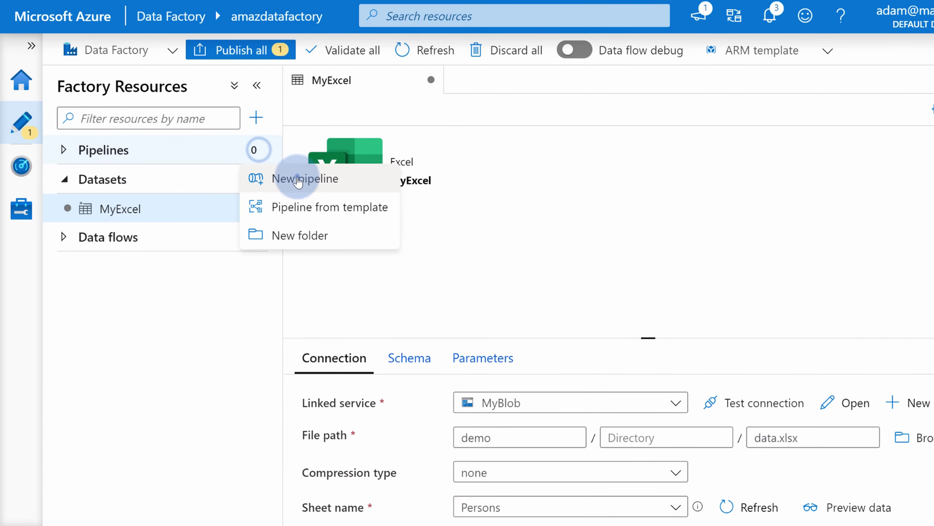
pyautogui.click(298, 180)
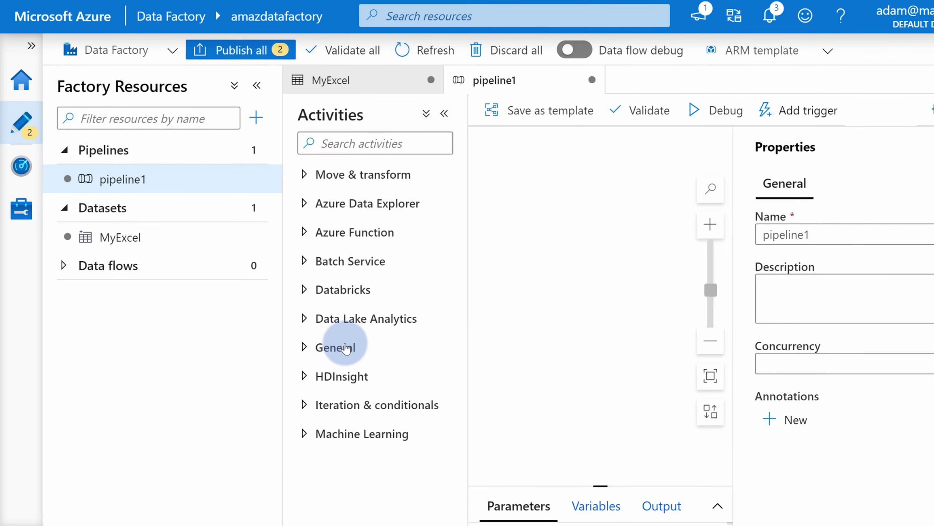
pyautogui.click(589, 259)
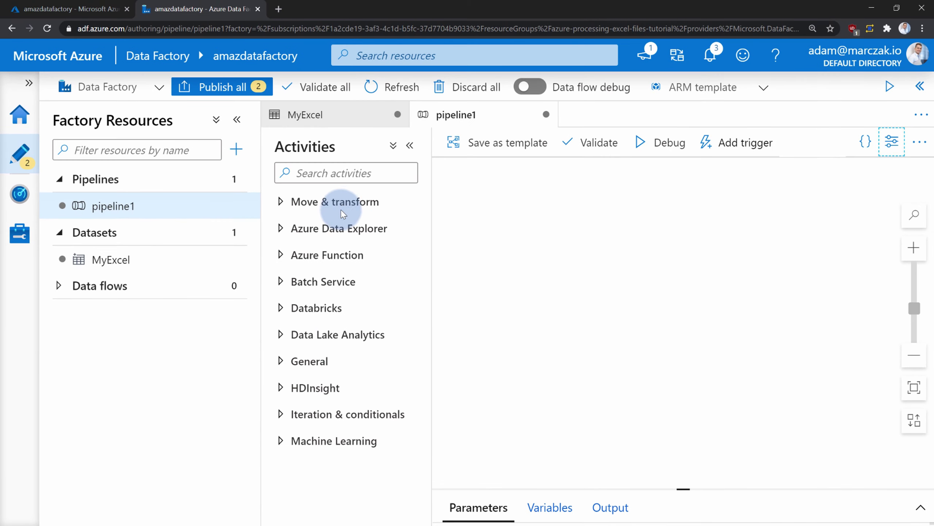
pyautogui.click(342, 212)
pyautogui.moveTo(323, 231); pyautogui.dragTo(557, 259)
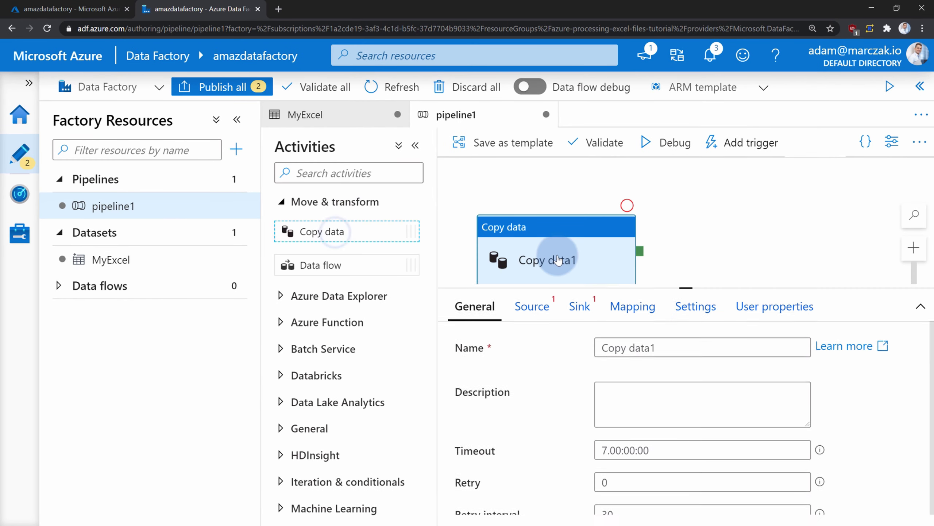
# Set MyExcel as the source dataset of the Copy data activity
pyautogui.click(531, 239)
pyautogui.click(654, 338)
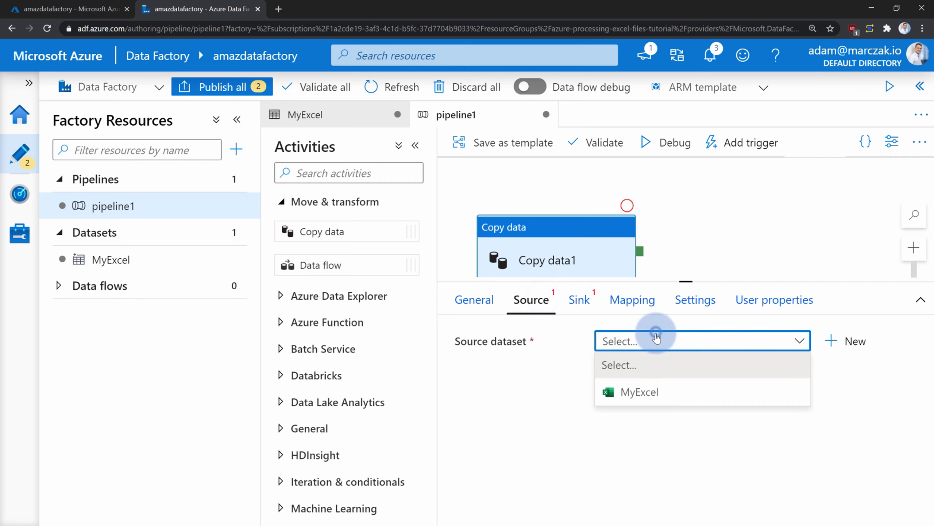
pyautogui.click(647, 392)
pyautogui.click(602, 228)
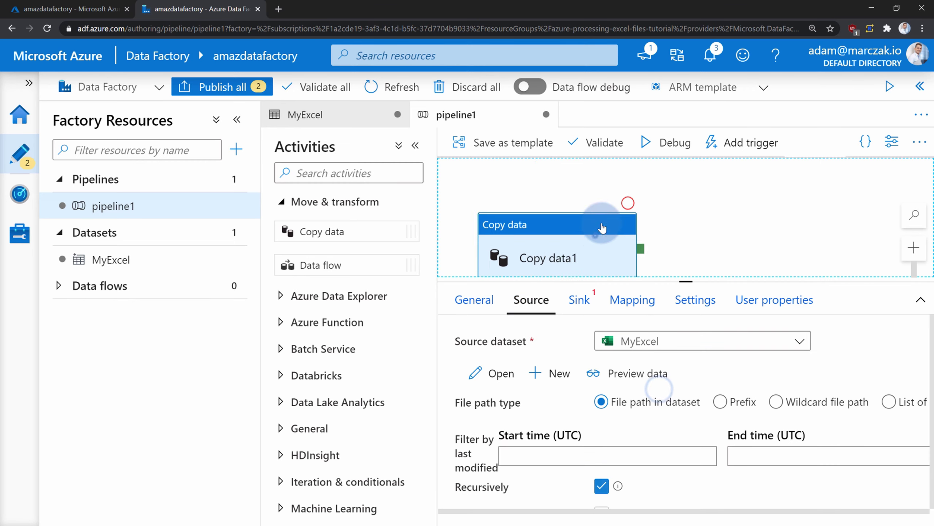
# Start a new sink dataset for the Copy data activity, using Azure Blob Storage as data store and DelimitedText as format
pyautogui.click(579, 299)
pyautogui.click(644, 341)
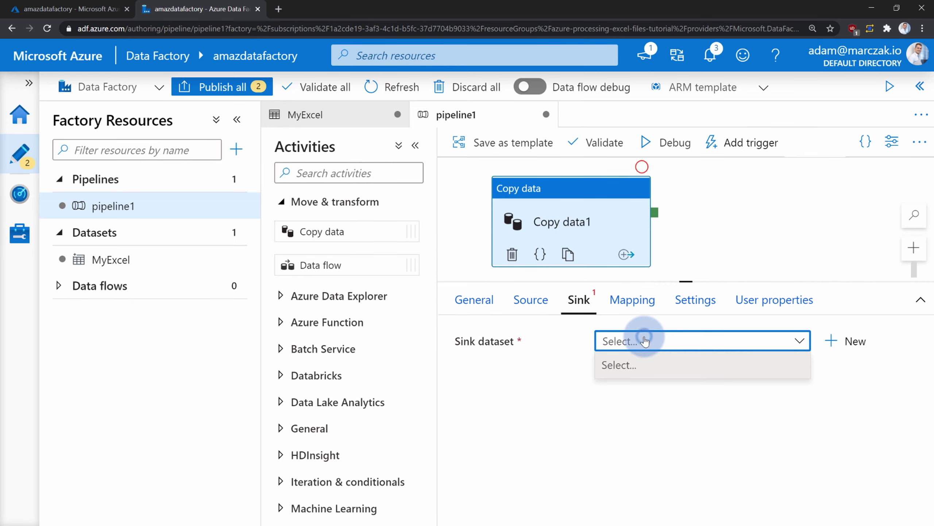
pyautogui.click(857, 346)
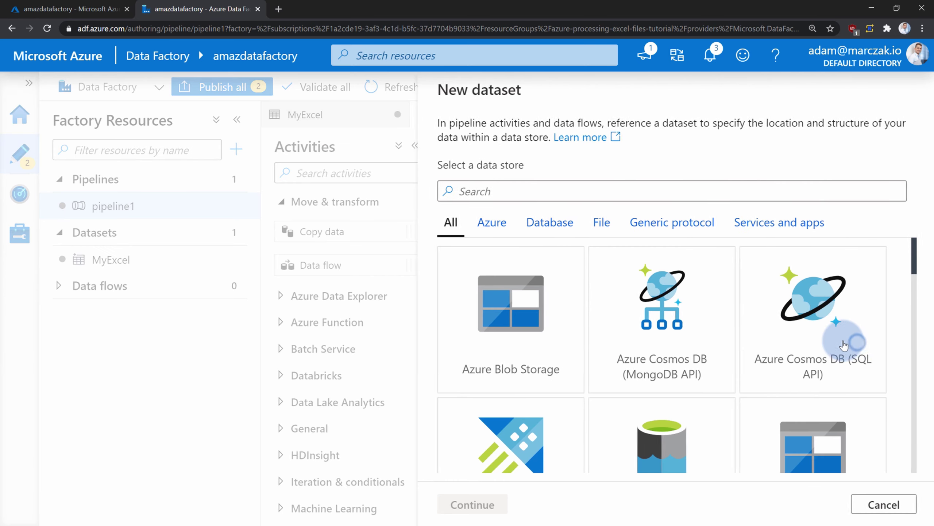
pyautogui.scroll(-1, 807, 381)
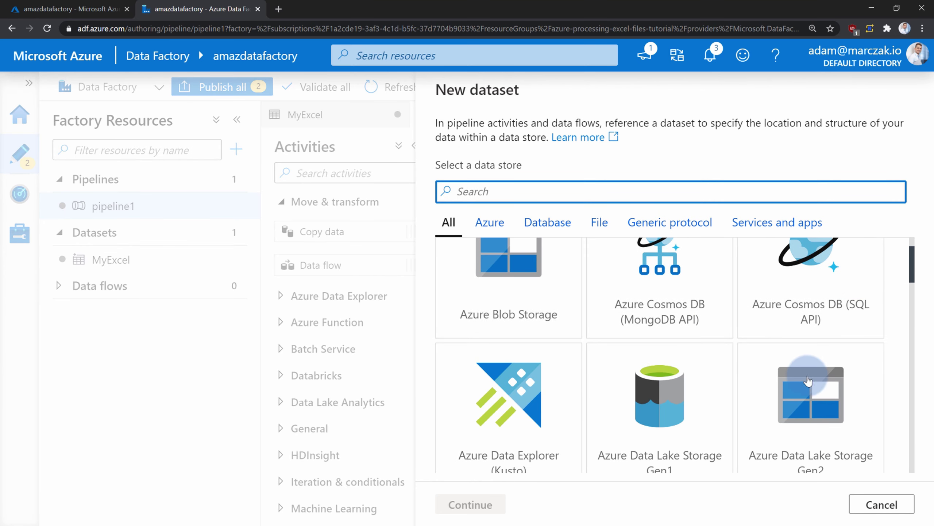
pyautogui.click(533, 284)
pyautogui.click(485, 507)
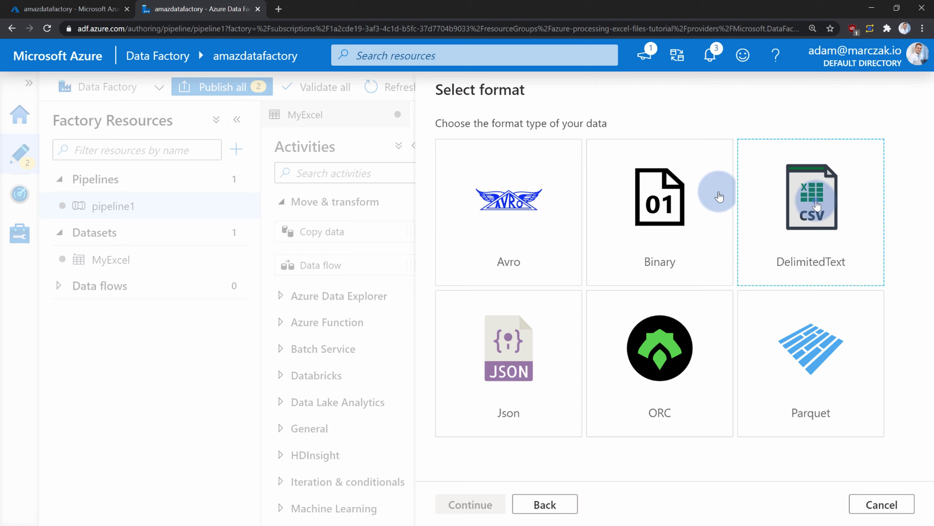
pyautogui.click(741, 192)
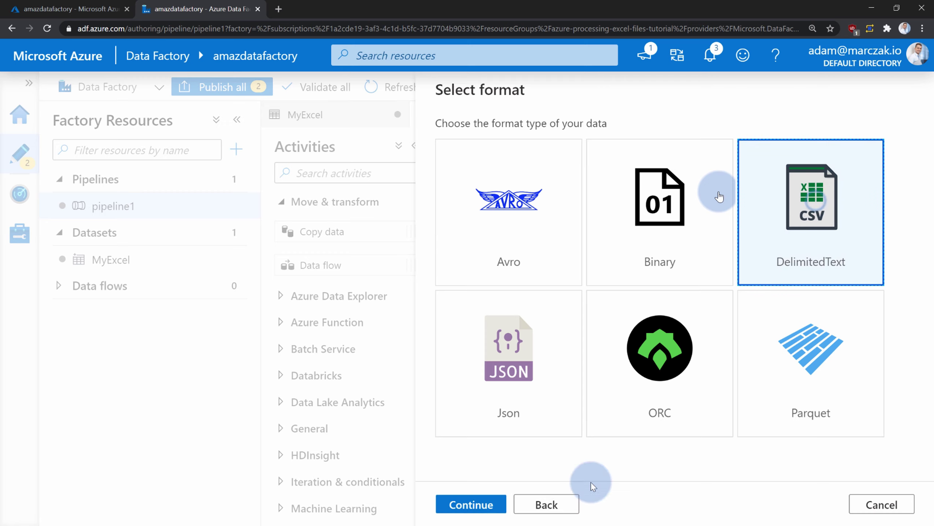
pyautogui.click(478, 505)
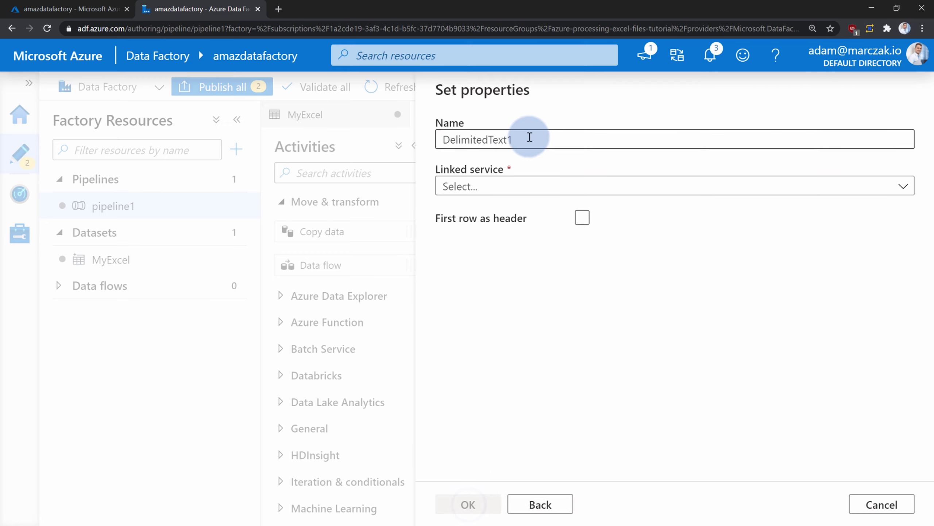
# Name the sink dataset myCSV, link it to the MyBlob service and enable the first row as header
pyautogui.moveTo(528, 137); pyautogui.dragTo(430, 140)
pyautogui.write('myCSV')
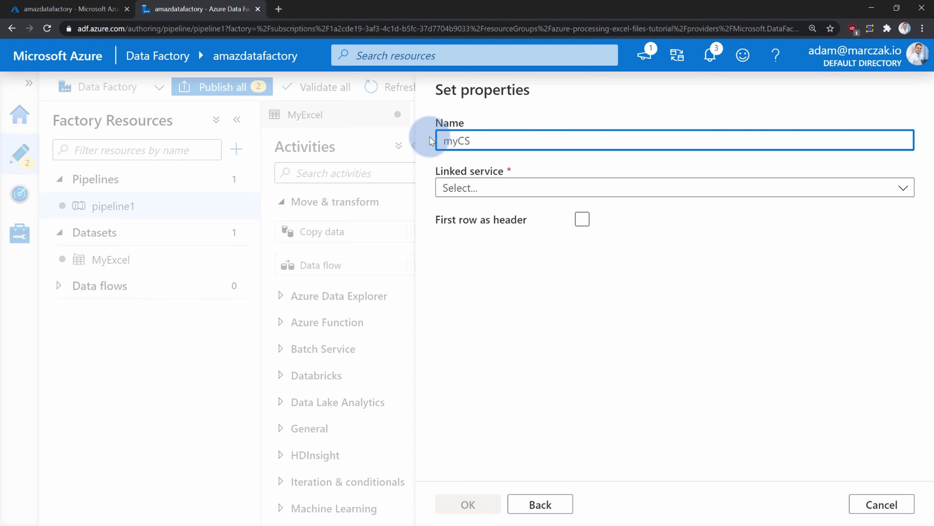
pyautogui.click(512, 191)
pyautogui.click(484, 291)
pyautogui.click(583, 265)
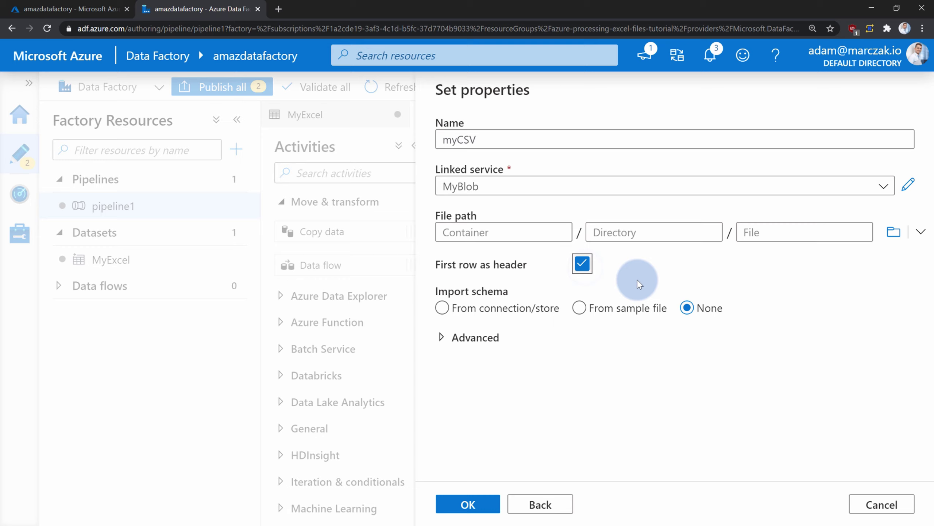
# Set the sink dataset's file path to adf-output.csv in the demo container, choose no schema import and create the dataset
pyautogui.click(894, 237)
pyautogui.click(521, 183)
pyautogui.click(493, 501)
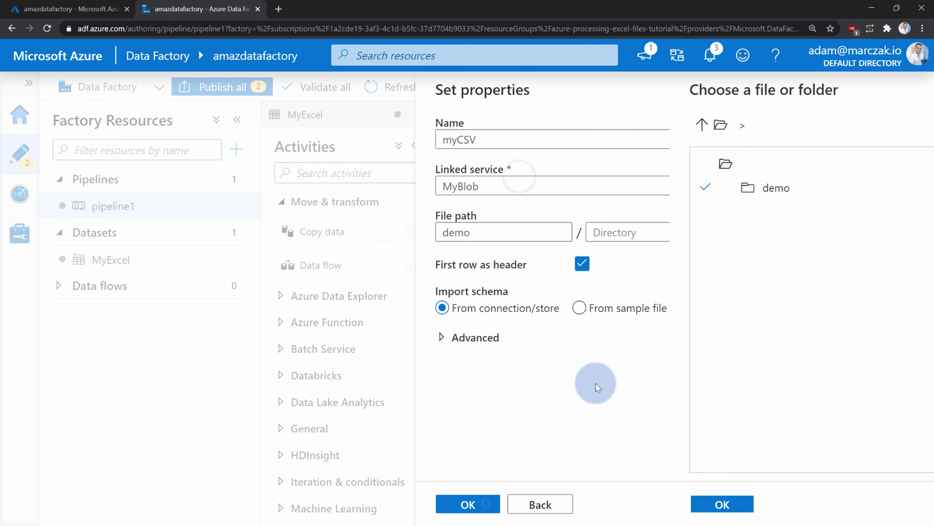
pyautogui.click(756, 237)
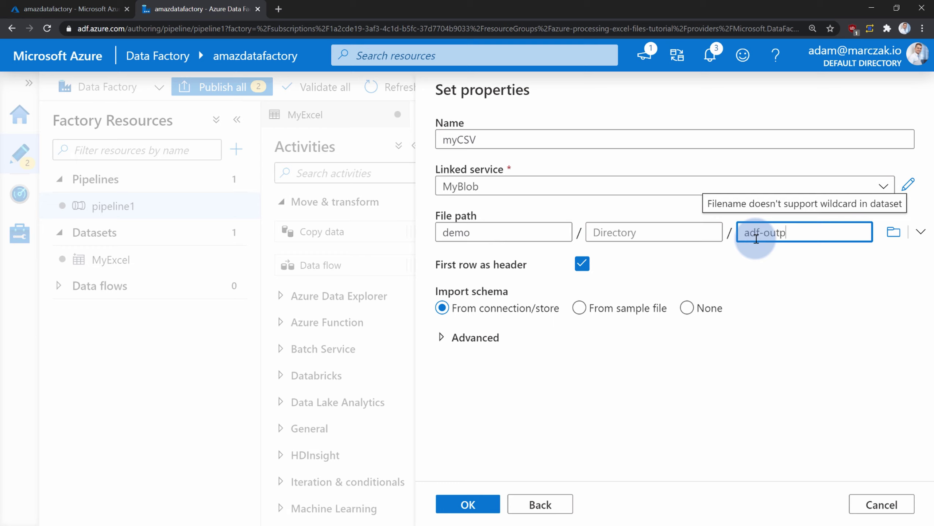
pyautogui.click(476, 507)
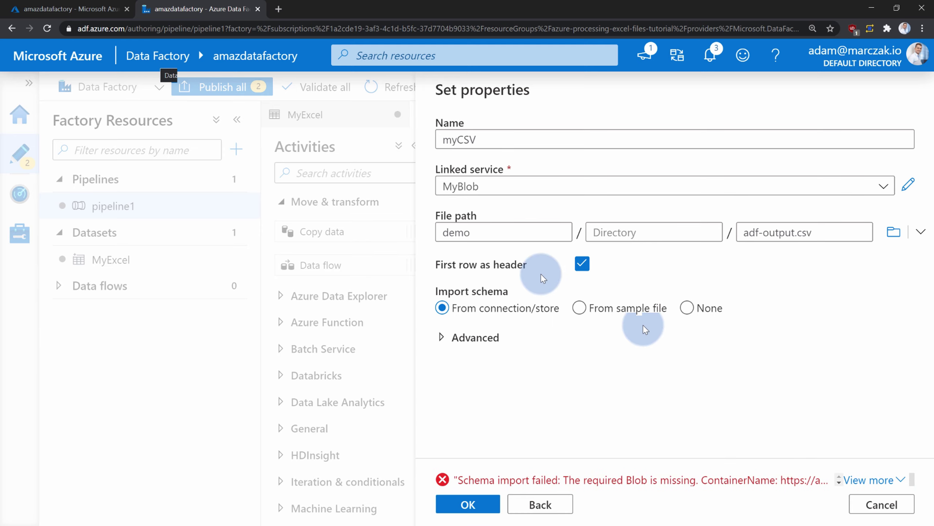
pyautogui.click(687, 307)
pyautogui.click(652, 342)
pyautogui.click(471, 503)
# Run the copy pipeline in debug mode
pyautogui.click(712, 210)
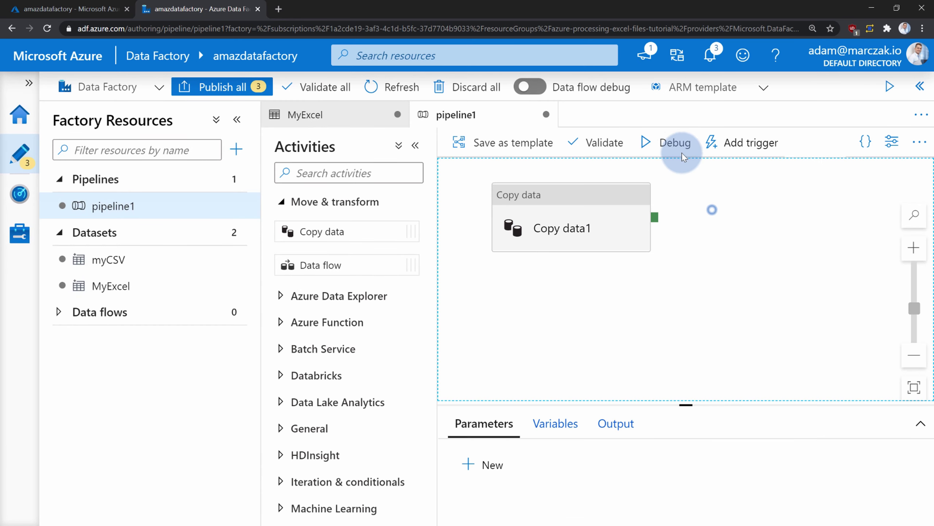
pyautogui.click(676, 147)
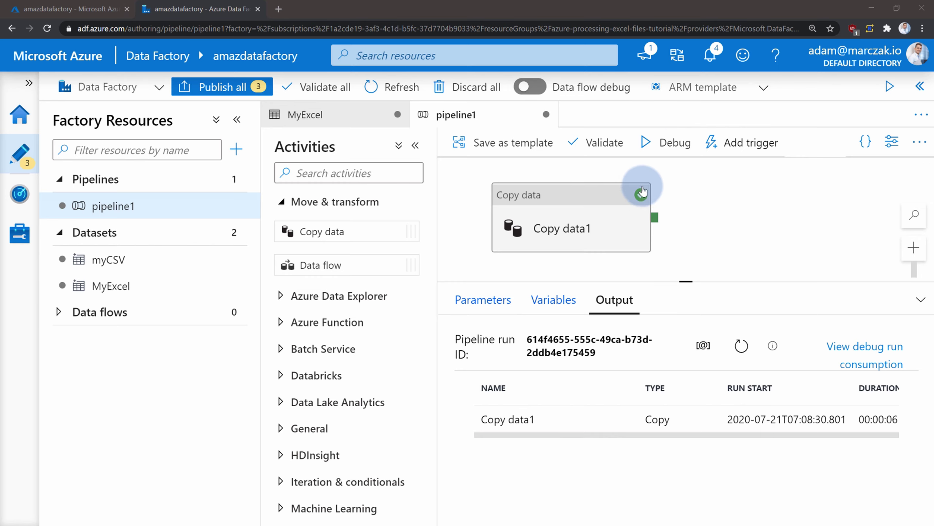
# In the Azure portal, open adf-output.csv from the demo container of the amstorageacc storage account in the azure-processing-excel-files-tutorial resource group
pyautogui.click(82, 18)
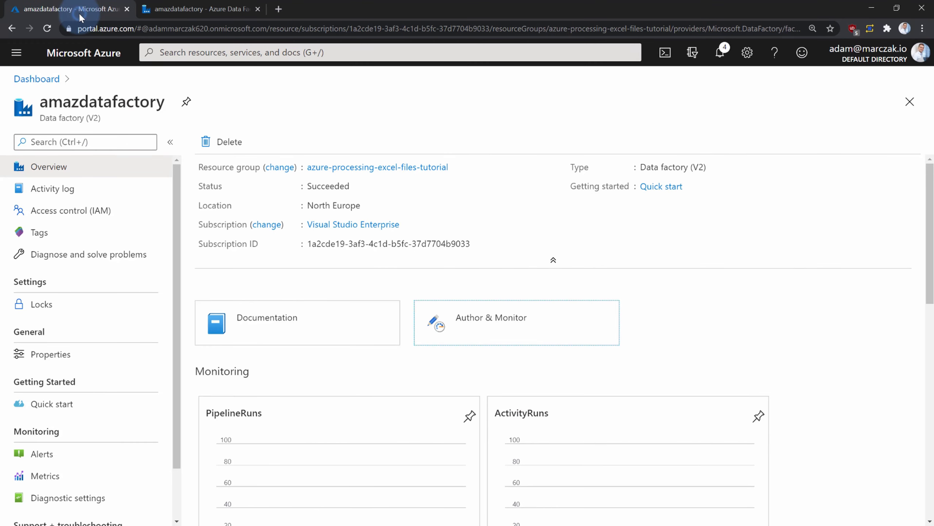
pyautogui.click(378, 167)
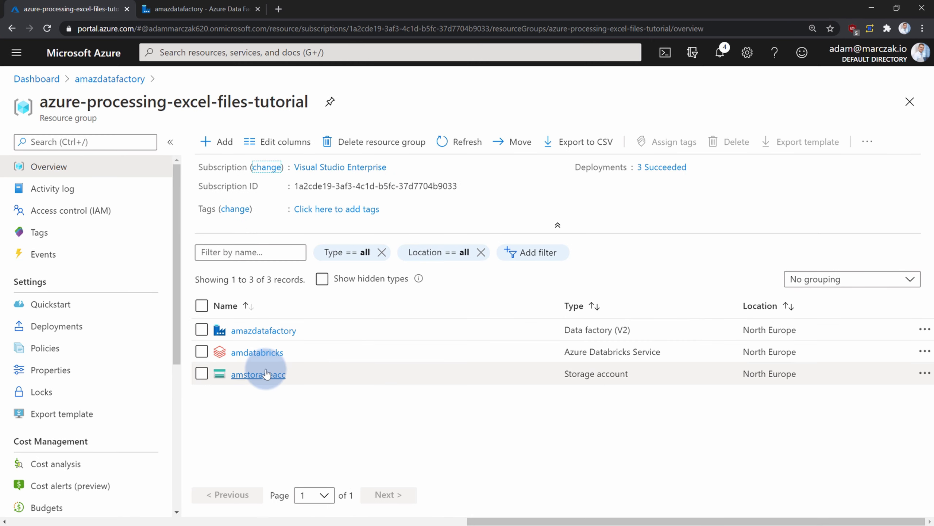
pyautogui.click(266, 371)
pyautogui.click(325, 381)
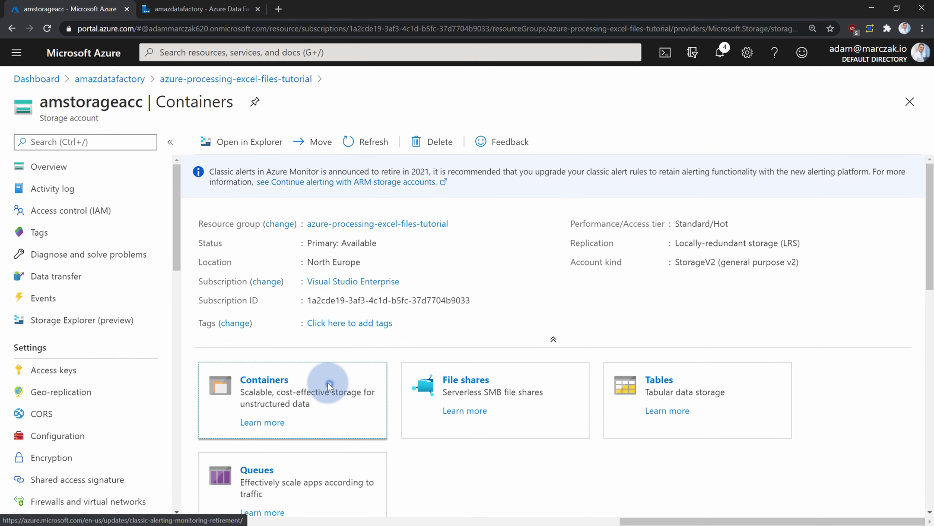
pyautogui.click(233, 212)
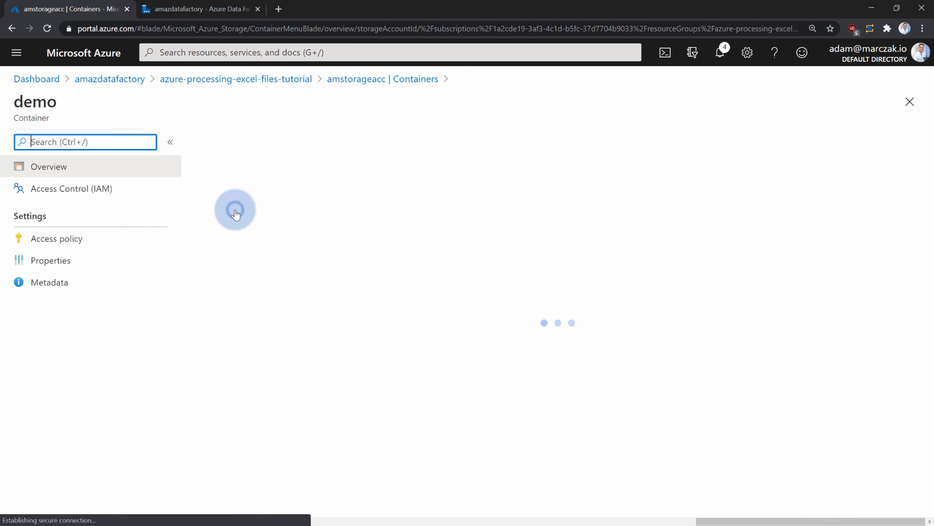
pyautogui.click(253, 260)
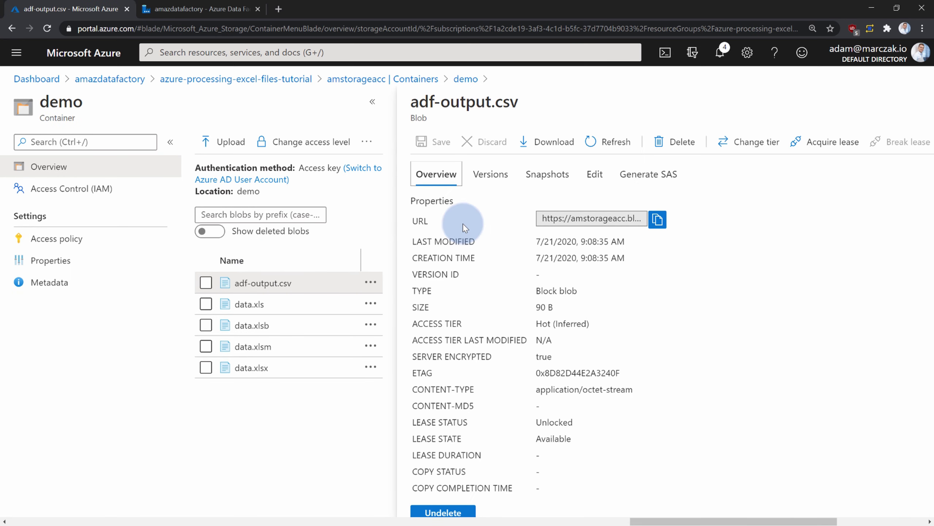
# Display the contents of adf-output.csv and examine the header and copied rows
pyautogui.click(595, 174)
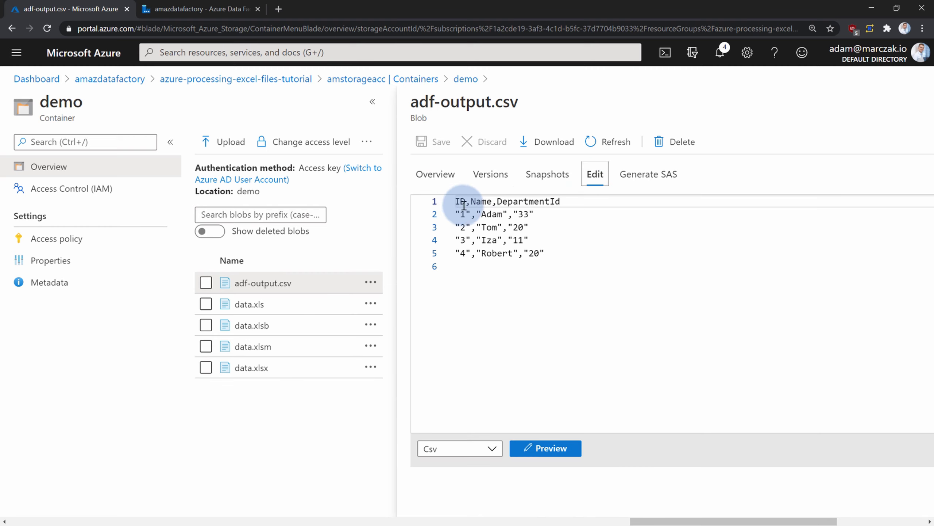
pyautogui.moveTo(461, 202); pyautogui.dragTo(567, 263)
pyautogui.click(567, 263)
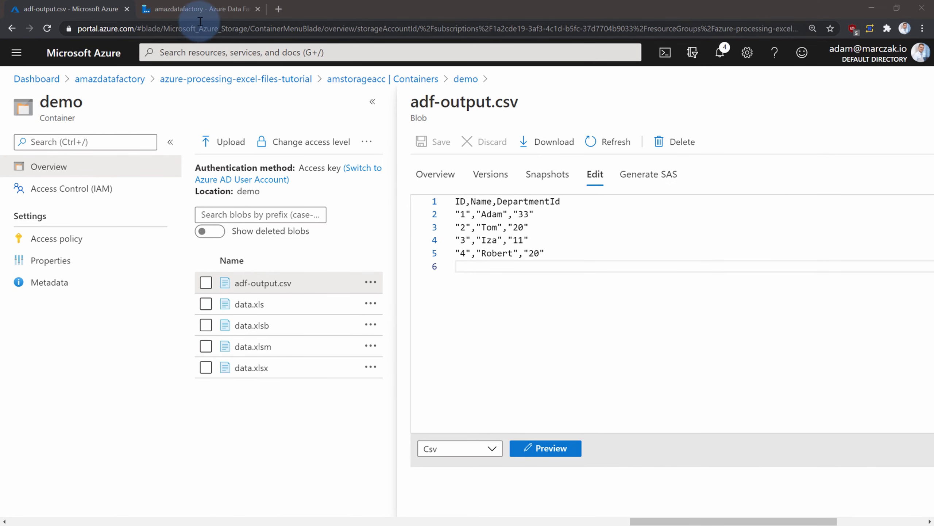
# Return to Data Factory and change the file of the MyExcel dataset to data.xls
pyautogui.click(200, 11)
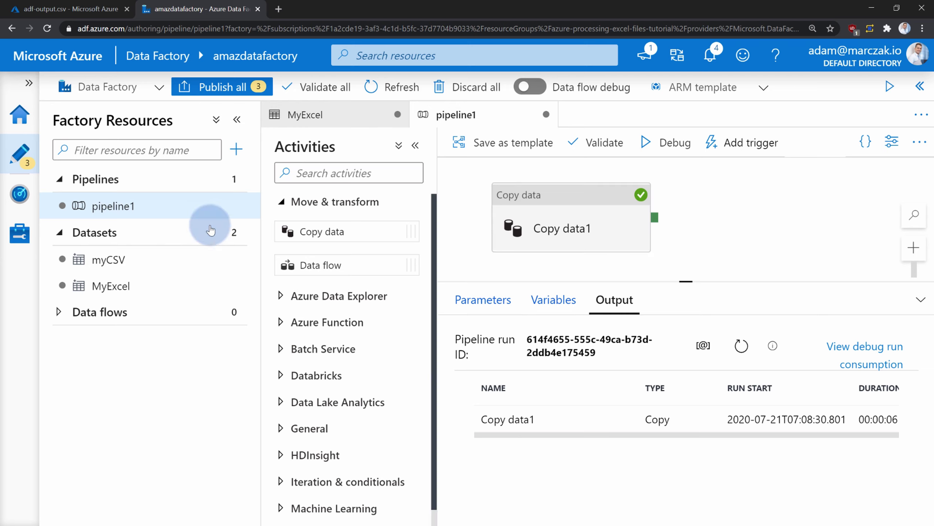
pyautogui.click(105, 286)
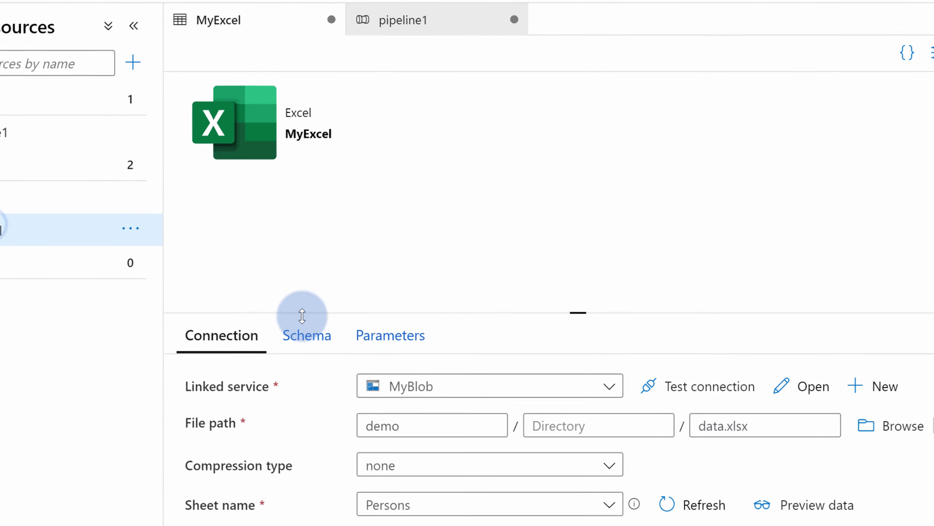
pyautogui.moveTo(551, 311); pyautogui.dragTo(550, 131)
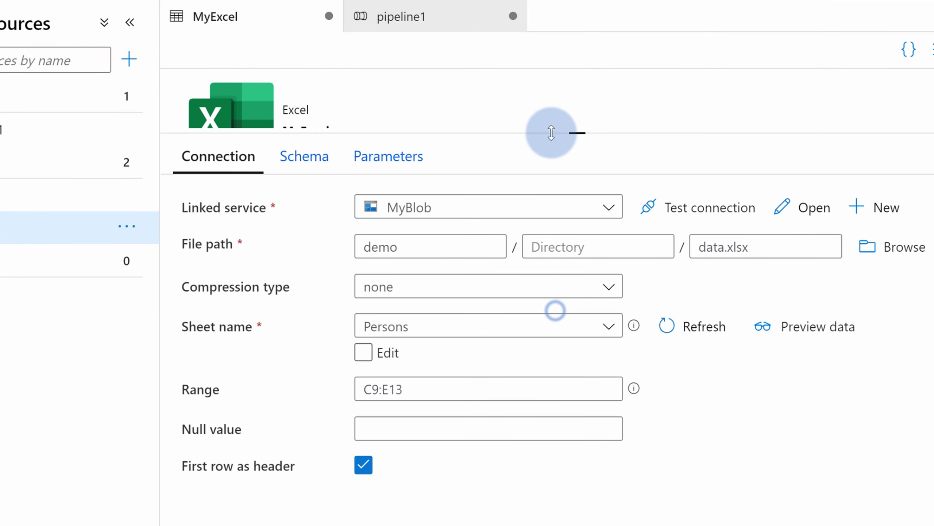
pyautogui.click(735, 246)
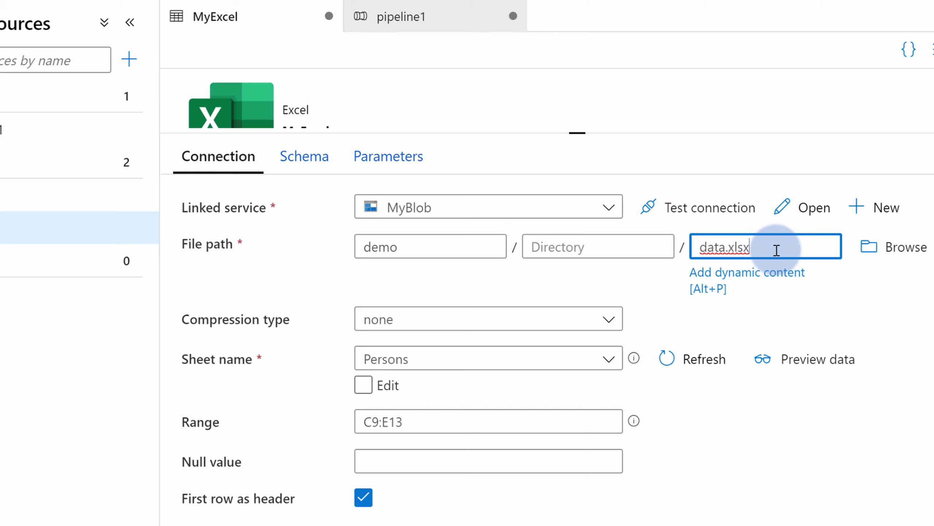
pyautogui.press('BackSpace')
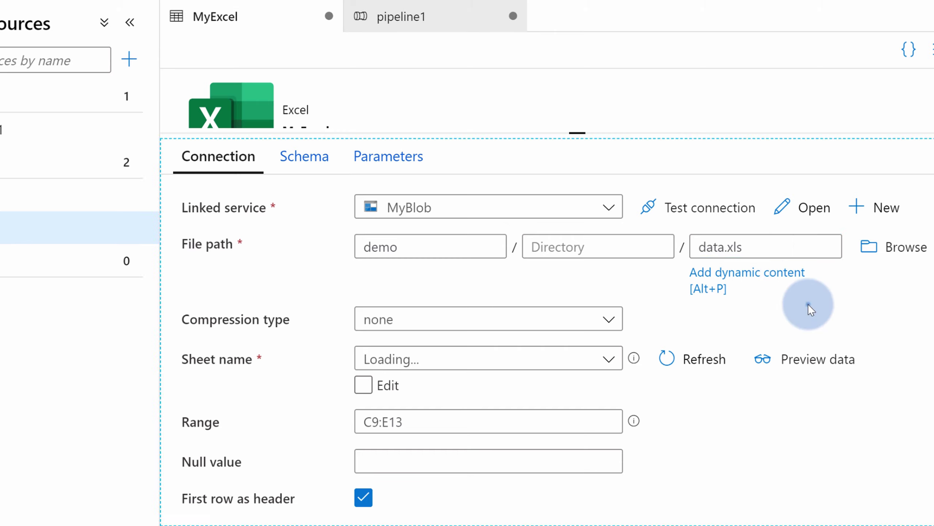
# Select the Cars sheet for the MyExcel dataset and clear its range
pyautogui.click(612, 347)
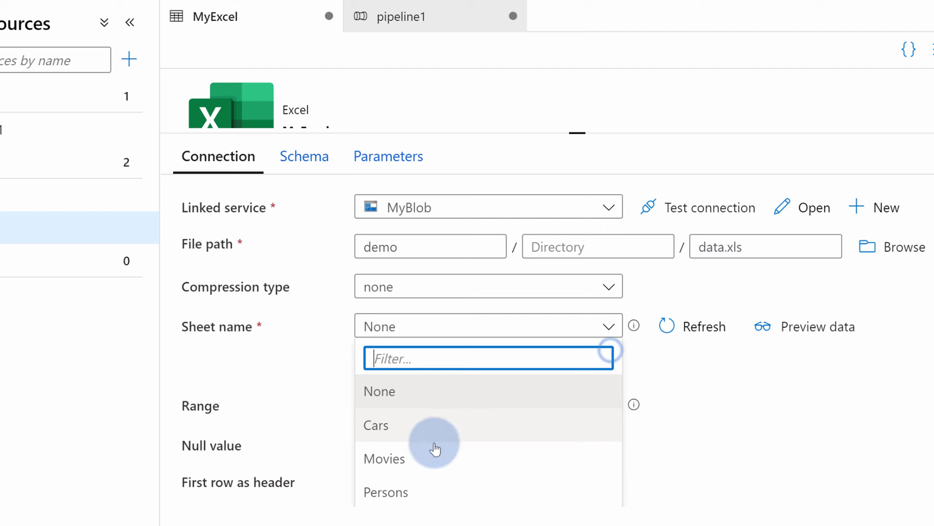
pyautogui.click(439, 412)
pyautogui.moveTo(456, 390); pyautogui.dragTo(360, 387)
pyautogui.press('BackSpace')
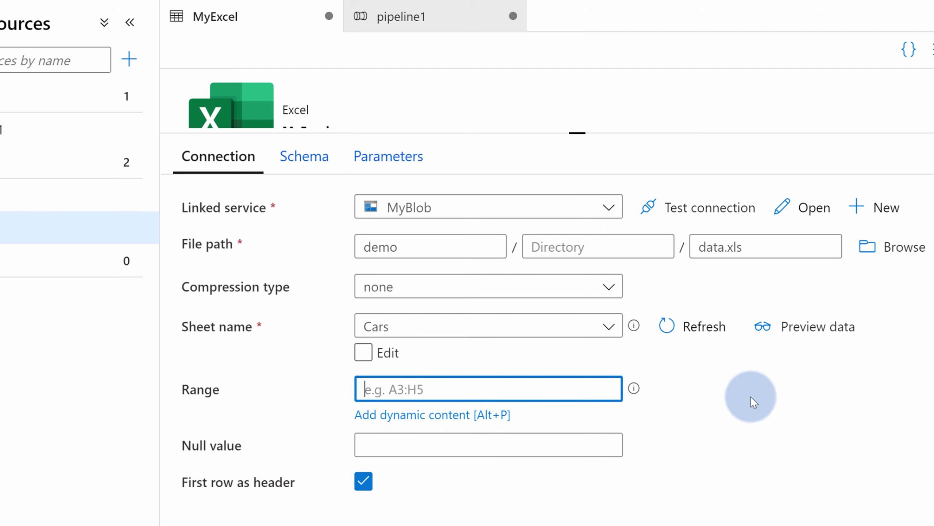
# Preview the data of the Cars sheet, look through the rows and close the preview
pyautogui.click(844, 334)
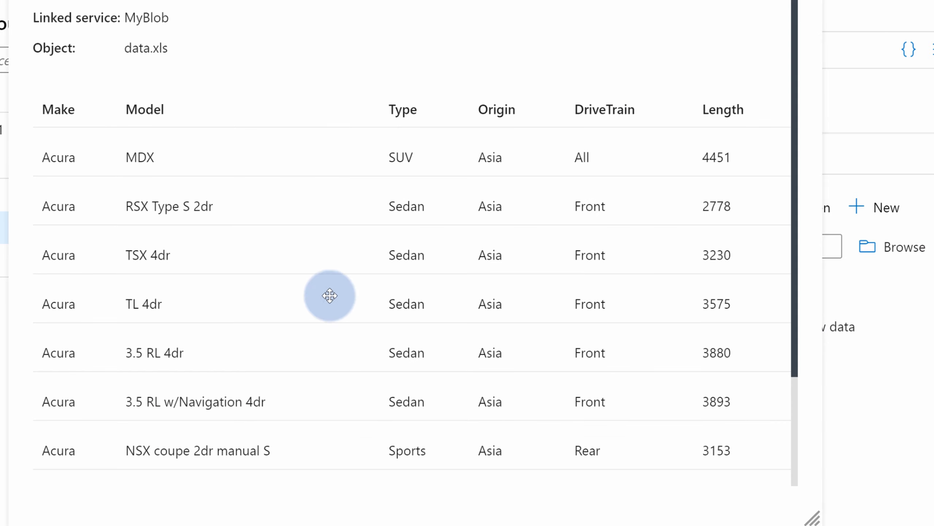
pyautogui.scroll(-3, 417, 330)
pyautogui.scroll(3, 419, 330)
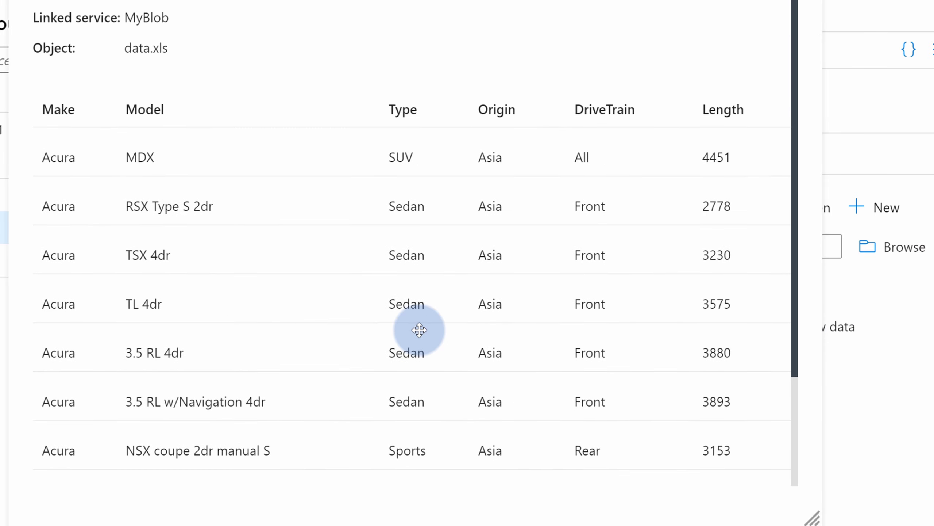
pyautogui.click(823, 45)
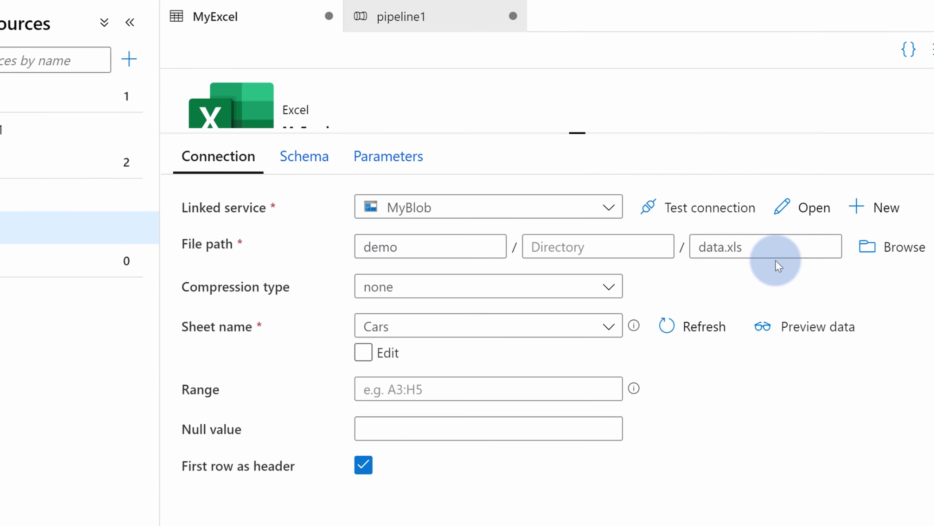
# Change the MyExcel dataset's file to data.xlsb and check which sheets can be selected
pyautogui.click(776, 248)
pyautogui.write('b')
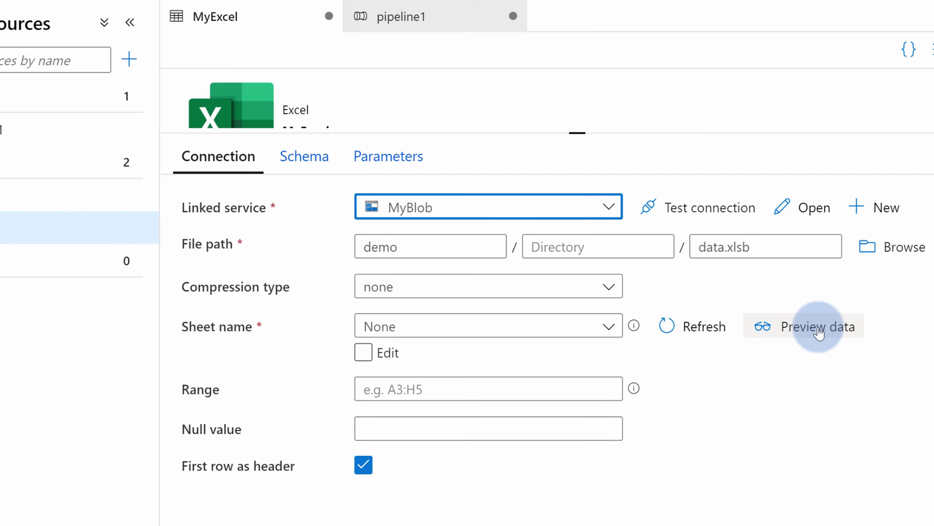
pyautogui.click(607, 328)
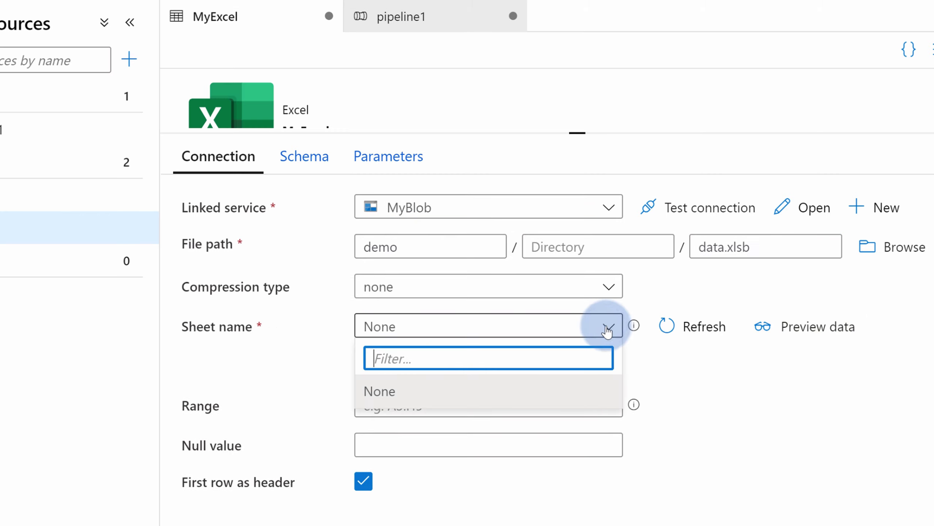
# Change the MyExcel dataset's file to data.xlsm and check its list of sheet names
pyautogui.click(782, 255)
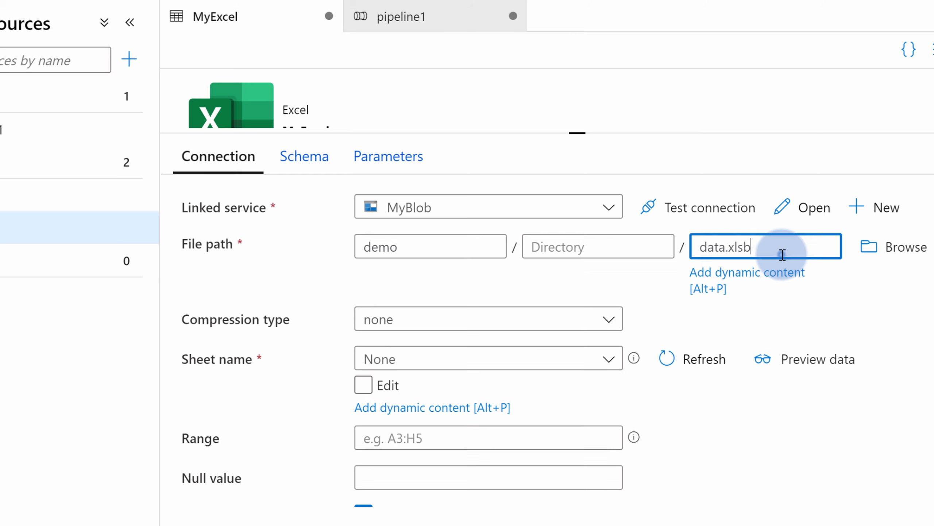
pyautogui.press('BackSpace')
pyautogui.write('m')
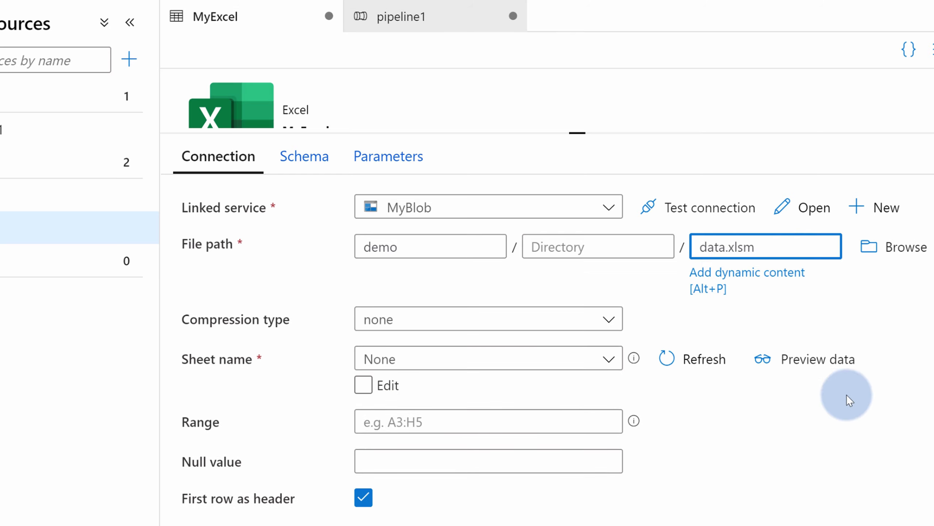
pyautogui.click(846, 396)
pyautogui.click(558, 330)
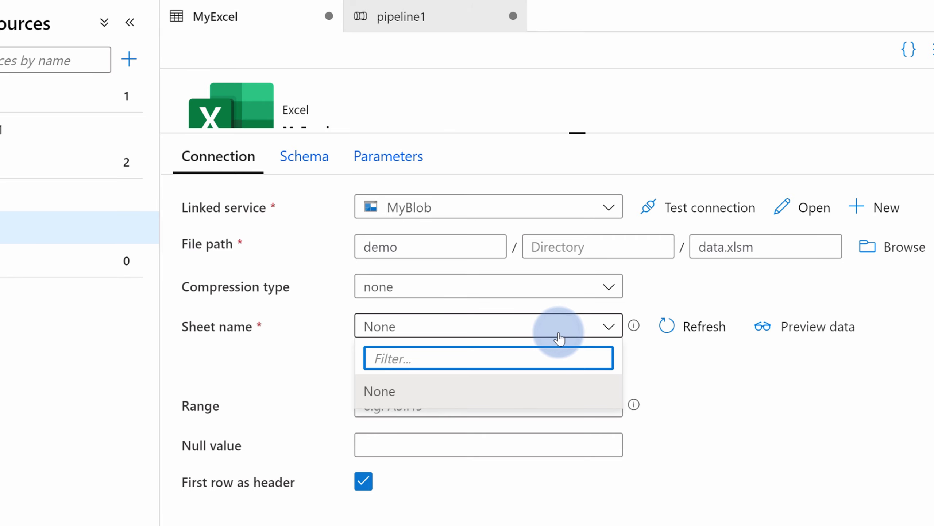